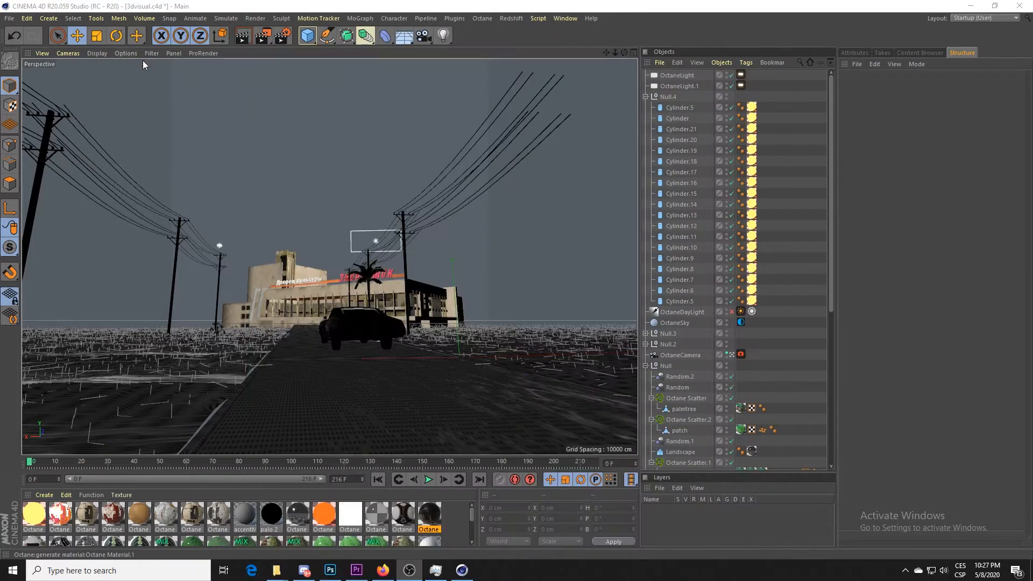
Open the Octane Live Viewer, dock it beside the perspective view and start the live render
{"action": "left_click", "coordinate": [482, 18]}
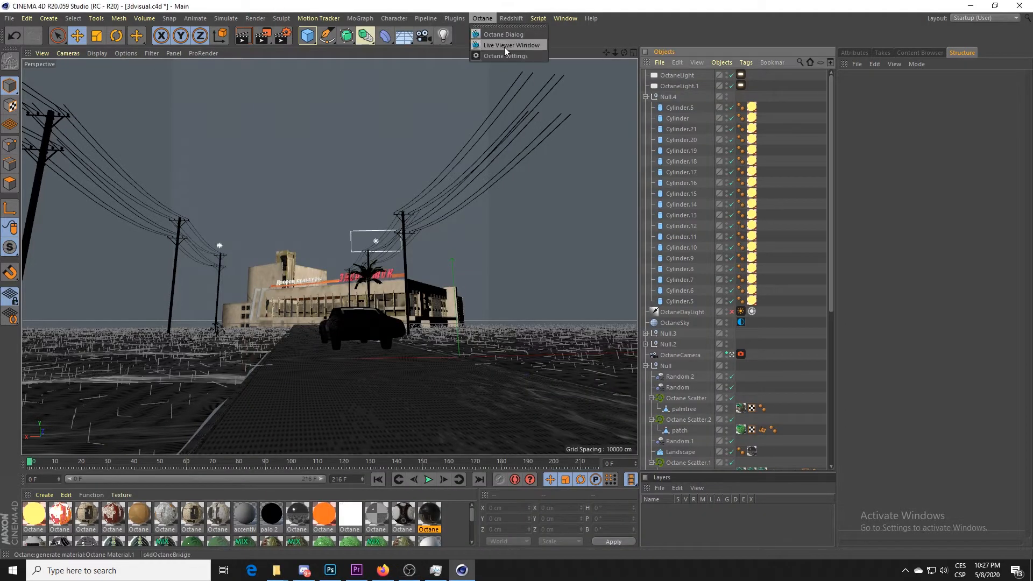
{"action": "left_click", "coordinate": [504, 47]}
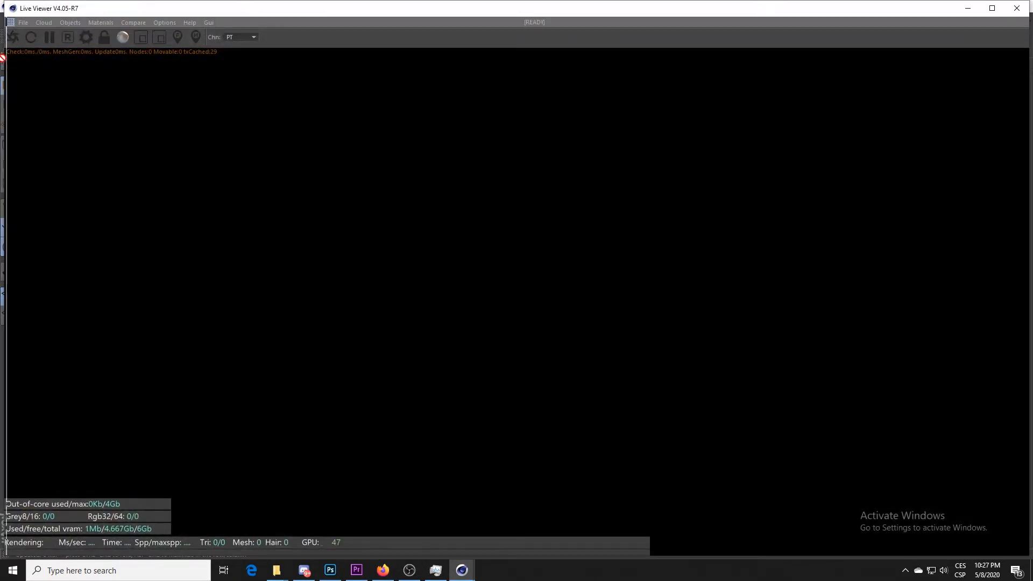
{"action": "left_click_drag", "start_coordinate": [109, 9], "coordinate": [267, 102]}
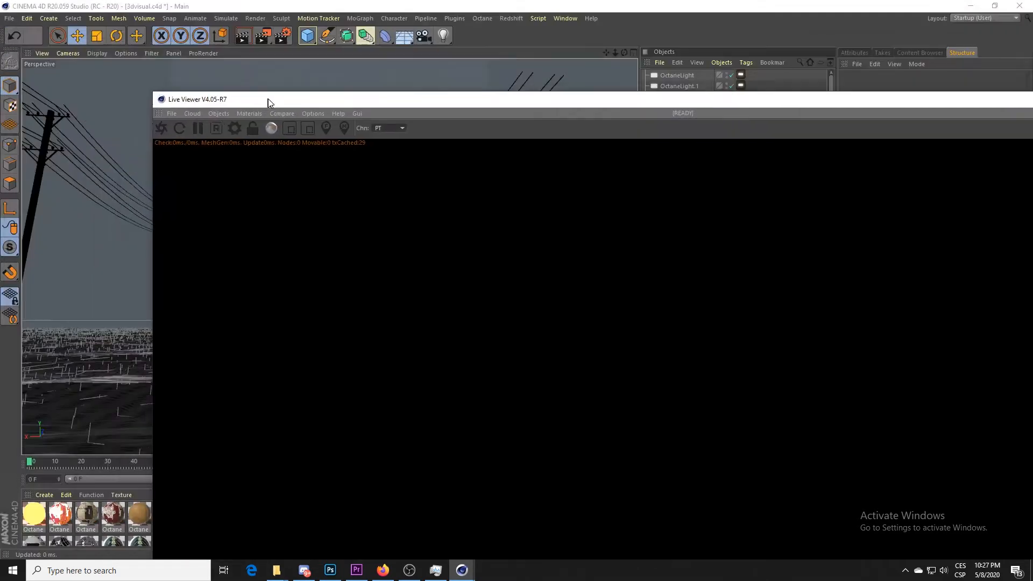
{"action": "left_click_drag", "start_coordinate": [82, 103], "coordinate": [37, 108]}
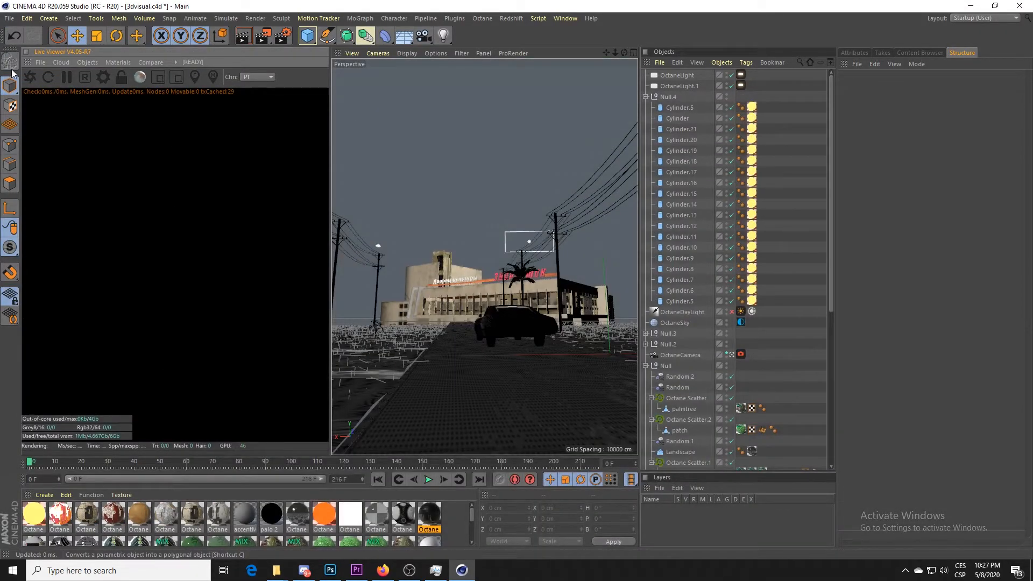
{"action": "left_click", "coordinate": [32, 79]}
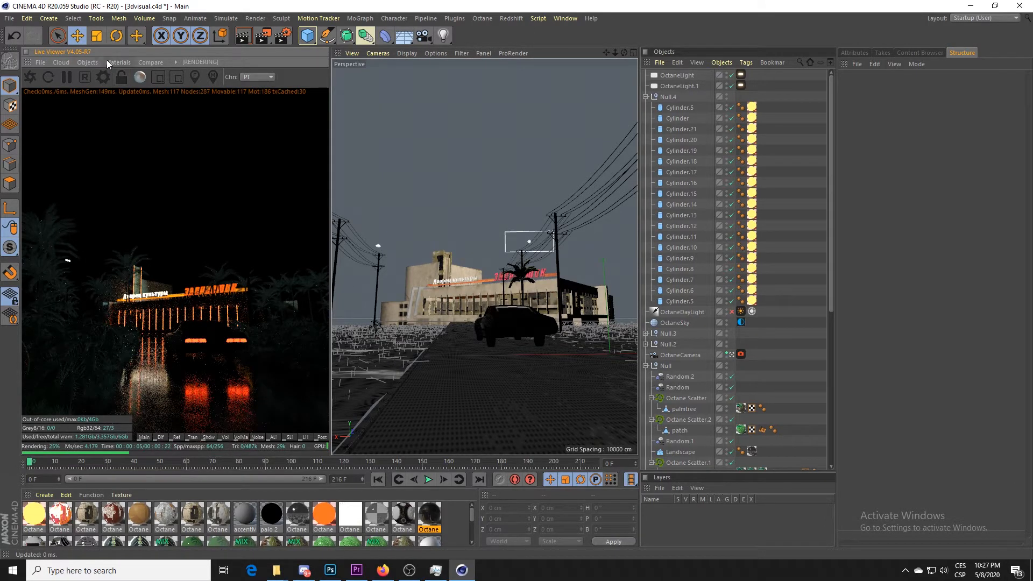
Add an Octane Fog Volume to the scene and hide it in the editor view
{"action": "left_click", "coordinate": [89, 62]}
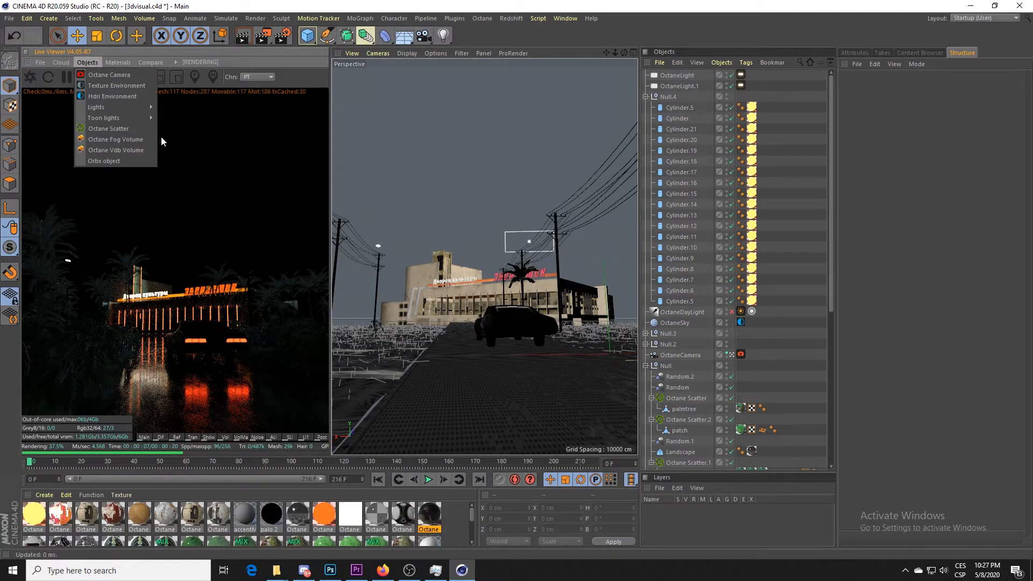
{"action": "left_click", "coordinate": [114, 140]}
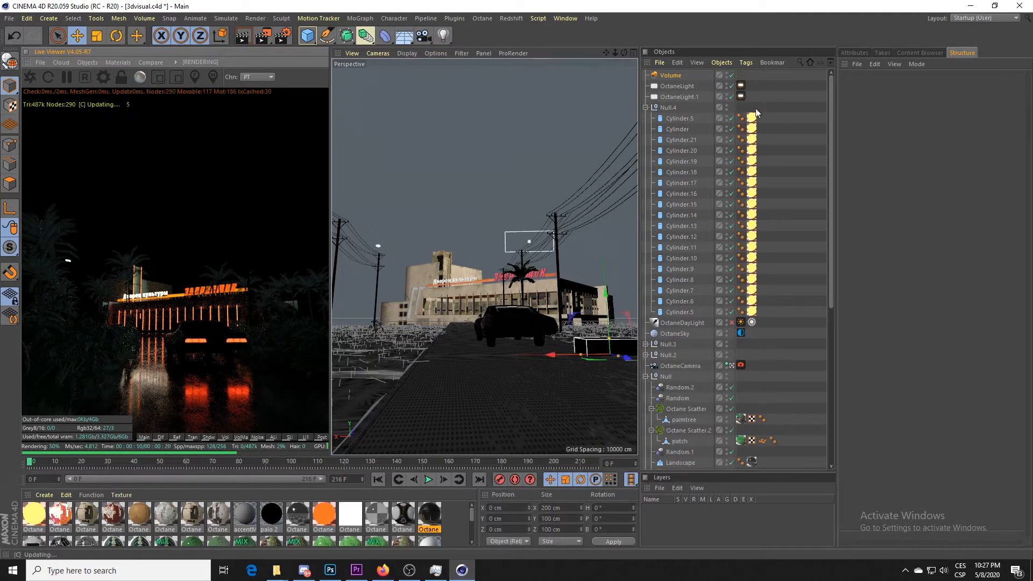
{"action": "left_click", "coordinate": [726, 74]}
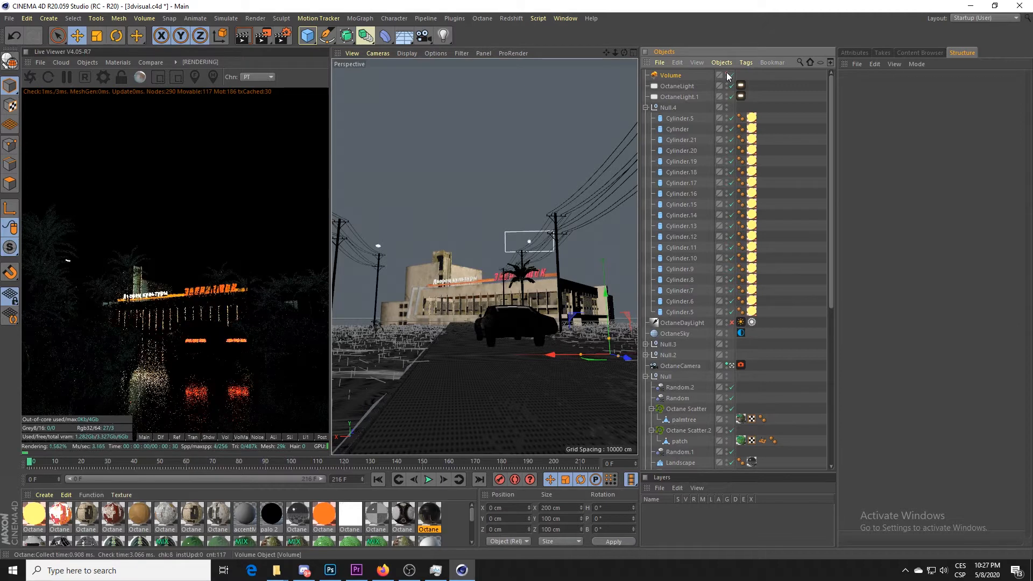
Set the fog volume's size to 2000 × 2000 × 1700 cm
{"action": "left_click", "coordinate": [854, 53]}
{"action": "left_click", "coordinate": [919, 125]}
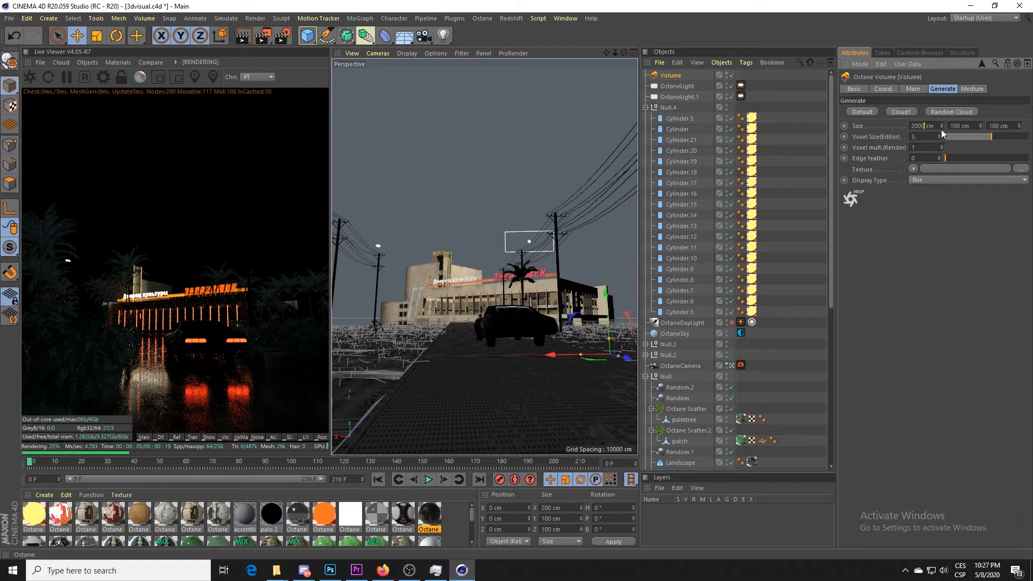
{"action": "key", "text": "Tab"}
{"action": "type", "text": "2000"}
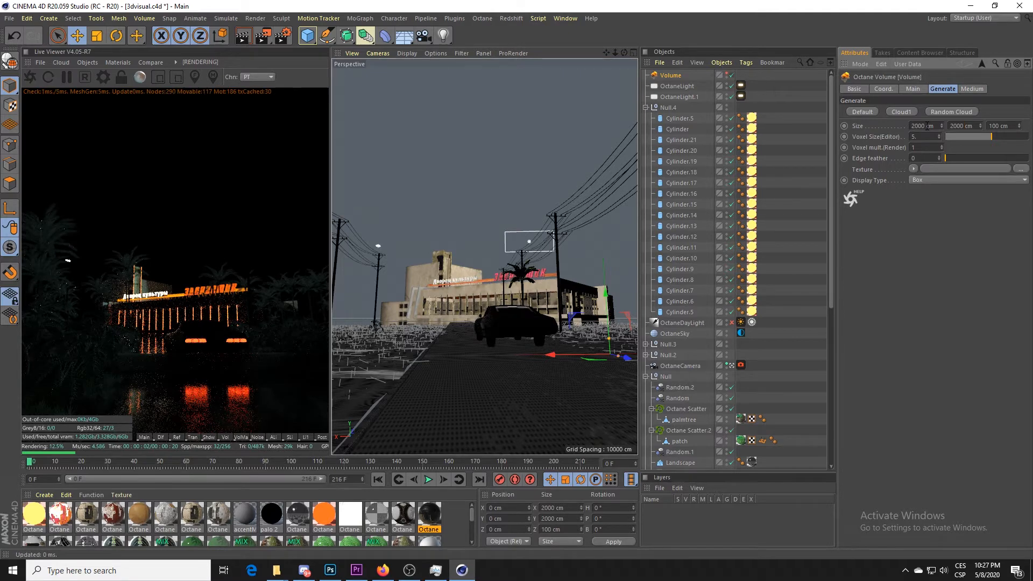
{"action": "left_click", "coordinate": [989, 127]}
{"action": "double_click", "coordinate": [999, 125]}
{"action": "type", "text": "1700"}
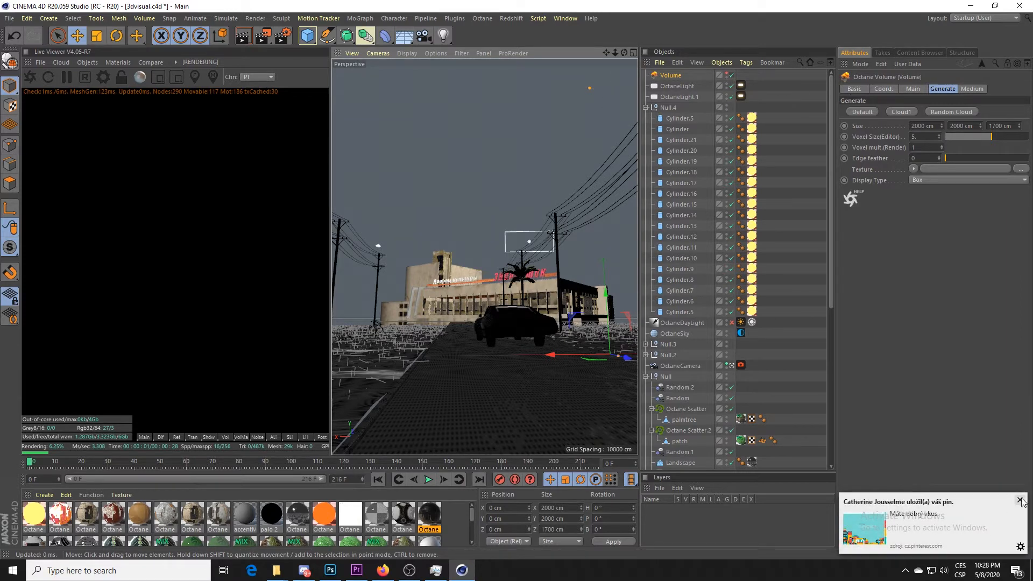
{"action": "left_click", "coordinate": [1020, 500]}
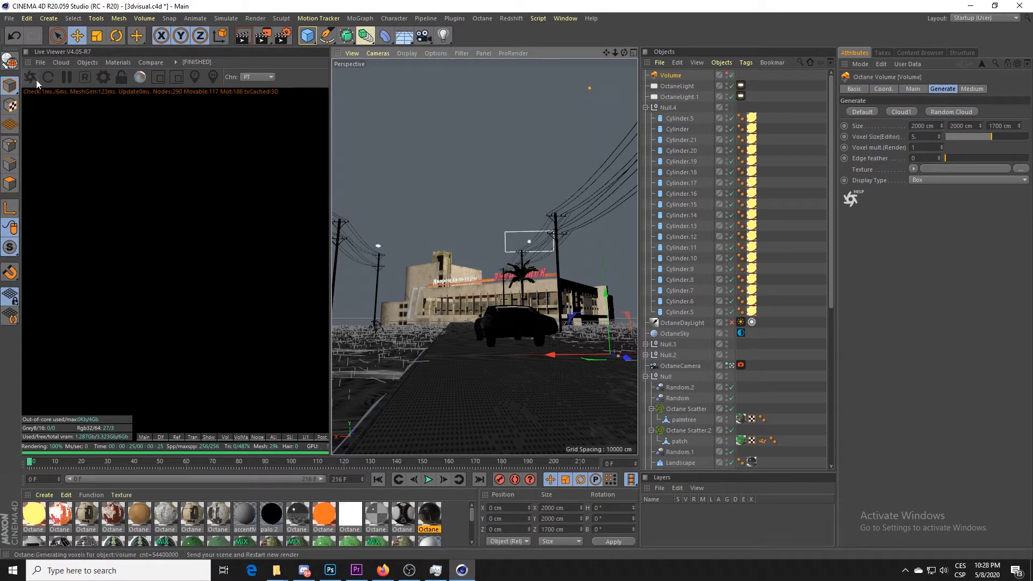
Position the fog volume at X 455 cm, Y 181 cm and Z 394 cm
{"action": "left_click", "coordinate": [883, 88]}
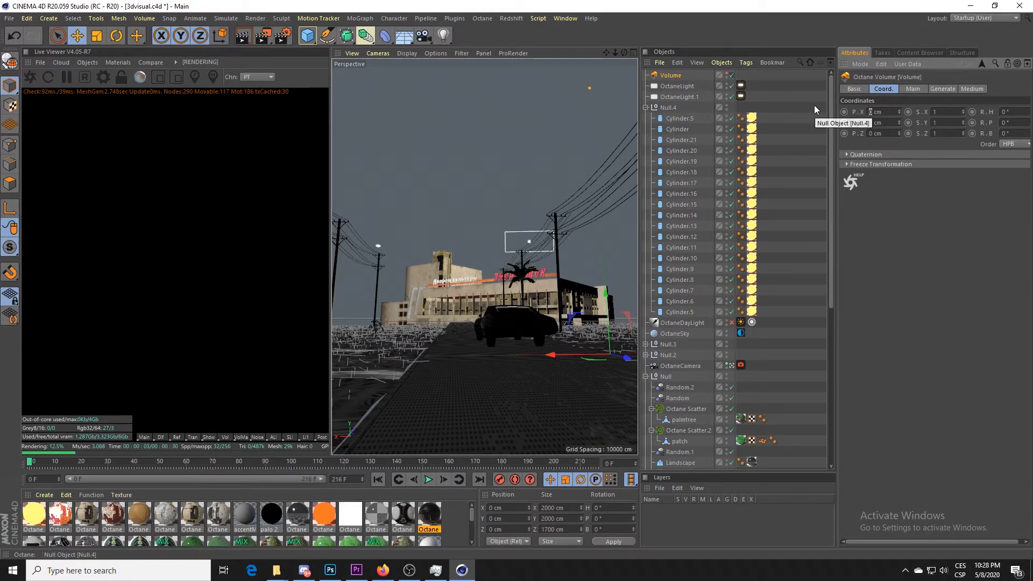
{"action": "type", "text": "455"}
{"action": "key", "text": "Return"}
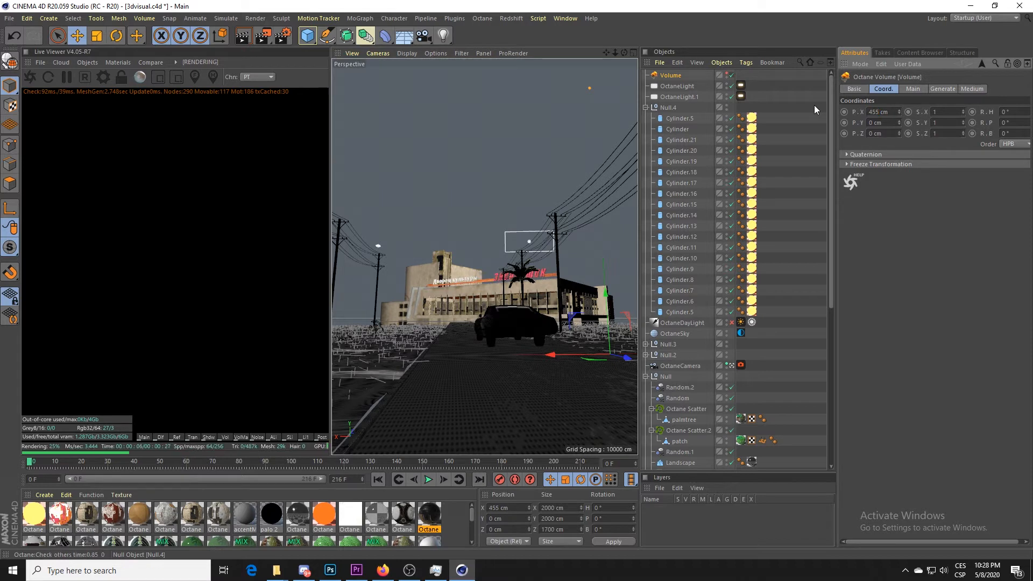
{"action": "double_click", "coordinate": [868, 123]}
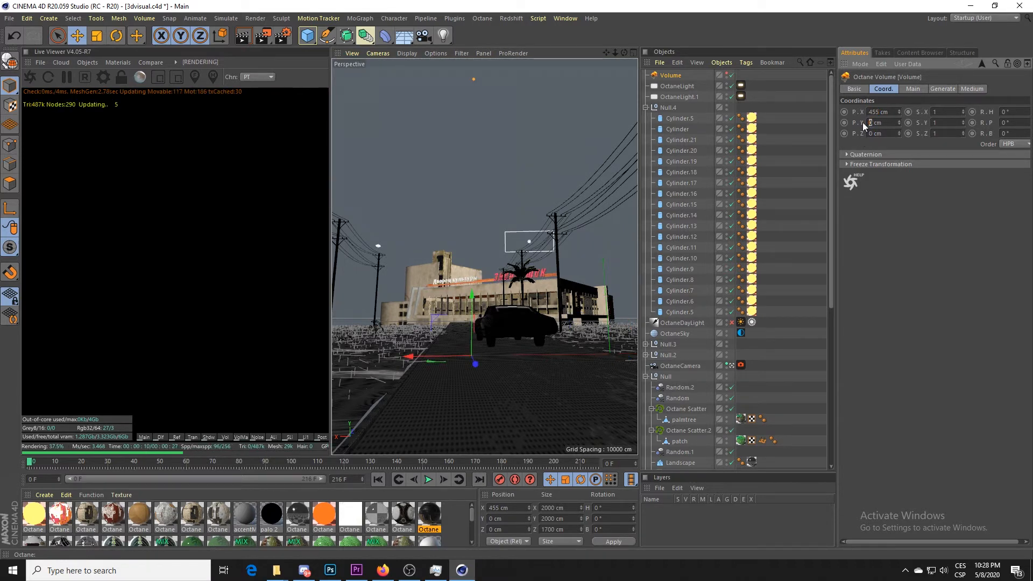
{"action": "type", "text": "181"}
{"action": "key", "text": "Return"}
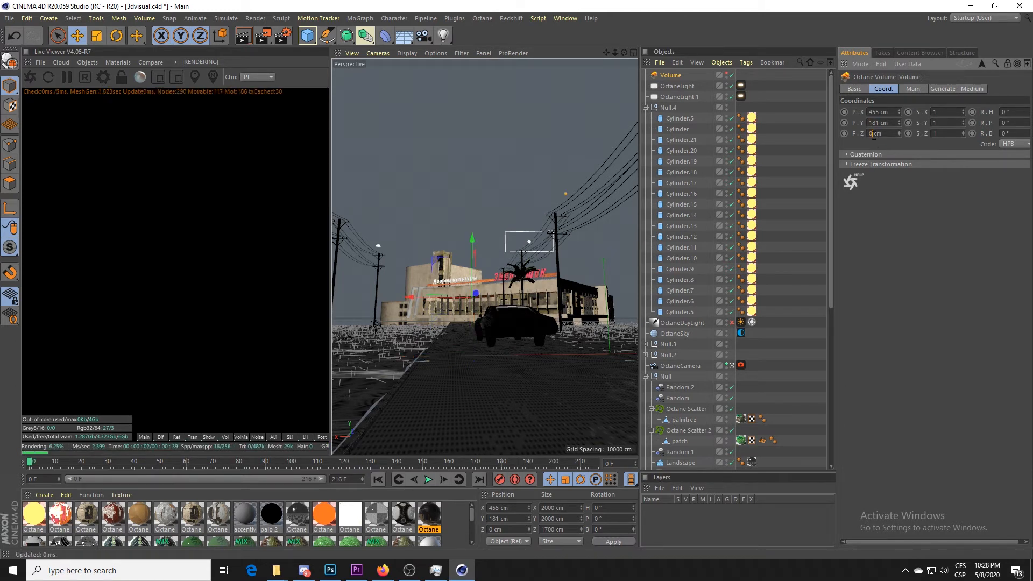
{"action": "double_click", "coordinate": [870, 133]}
{"action": "type", "text": "2"}
{"action": "type", "text": "94"}
{"action": "key", "text": "Return"}
Set the fog volume's heading rotation to 44° and restart the live render
{"action": "double_click", "coordinate": [1004, 112]}
{"action": "key", "text": "Escape"}
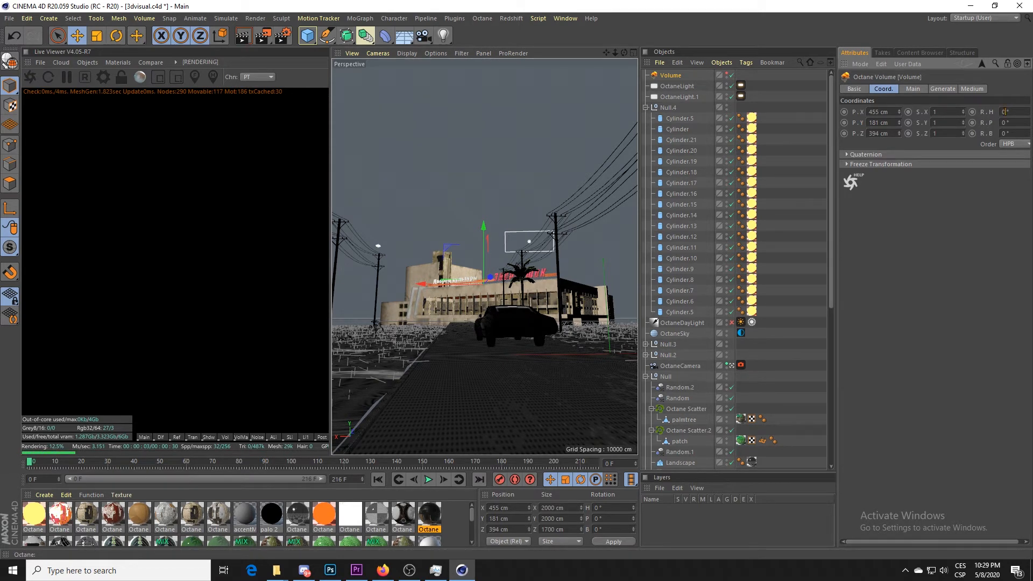
{"action": "left_click", "coordinate": [33, 79]}
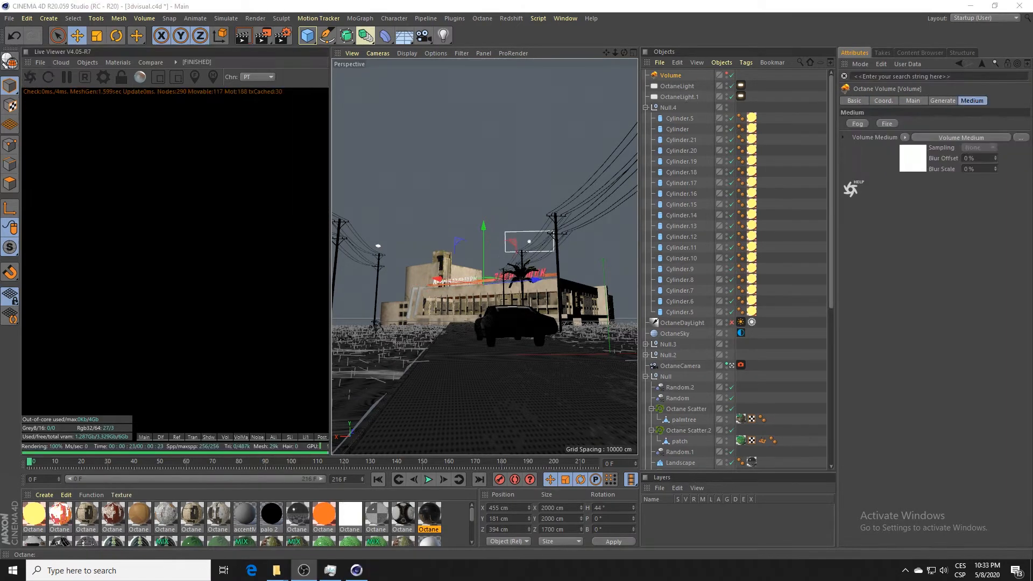
Set the fog volume's editor voxel size to 70 and its edge feather to 1
{"action": "left_click", "coordinate": [936, 101]}
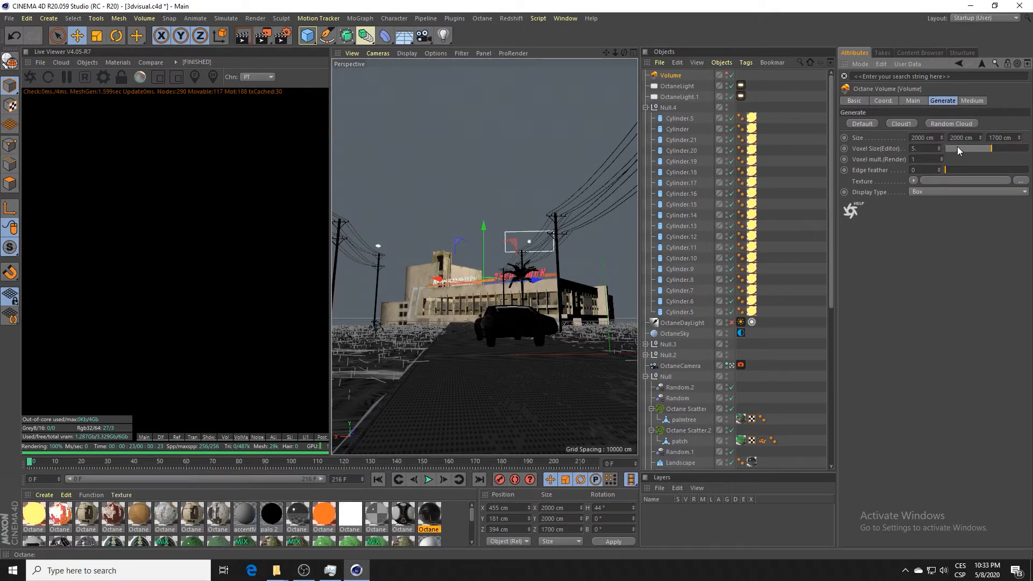
{"action": "double_click", "coordinate": [917, 148]}
{"action": "type", "text": "70"}
{"action": "key", "text": "Return"}
{"action": "double_click", "coordinate": [925, 170]}
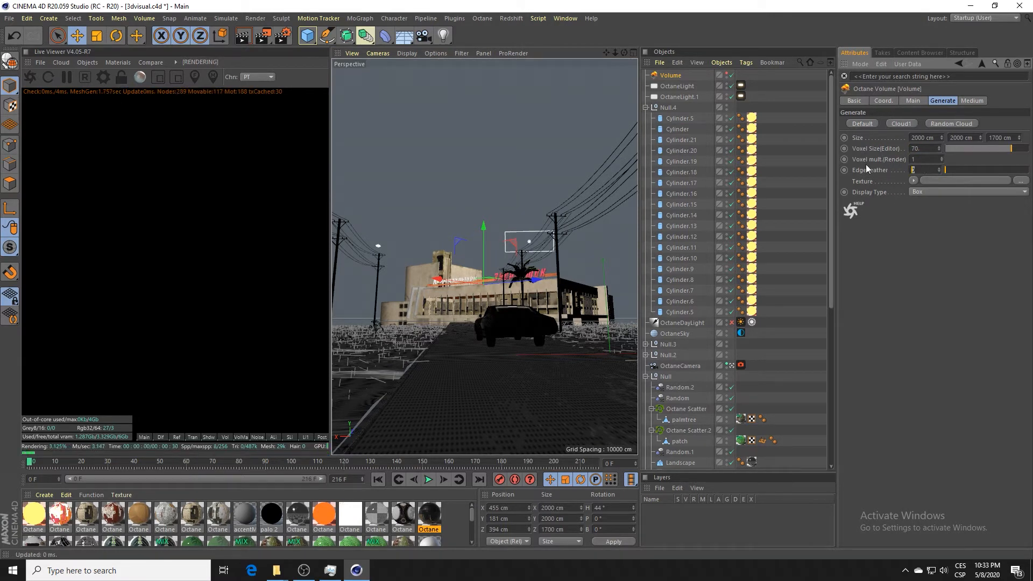
{"action": "type", "text": "1"}
{"action": "key", "text": "Return"}
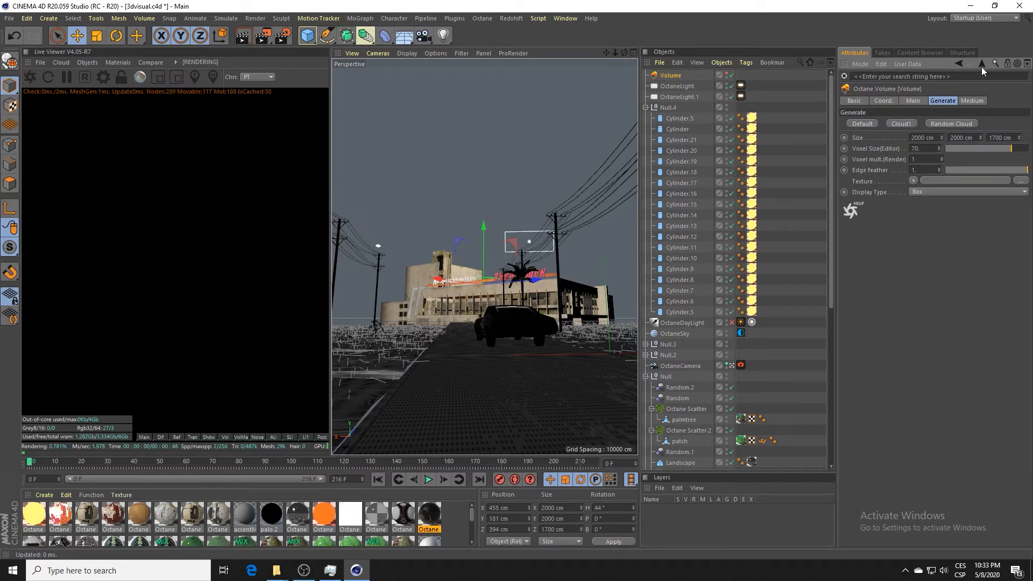
Set the density of the fog volume's medium to 0.15
{"action": "left_click", "coordinate": [973, 101]}
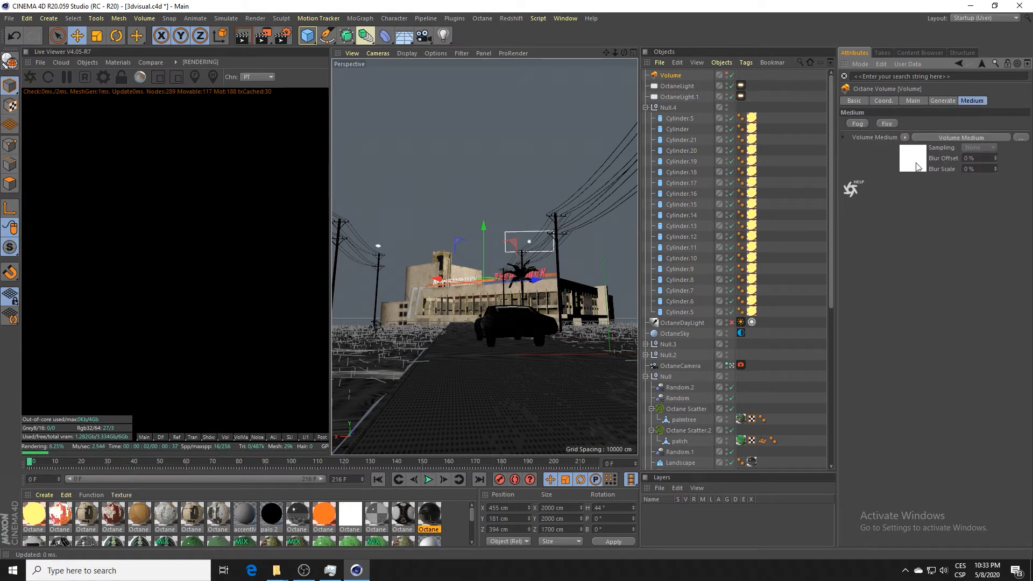
{"action": "left_click", "coordinate": [916, 166]}
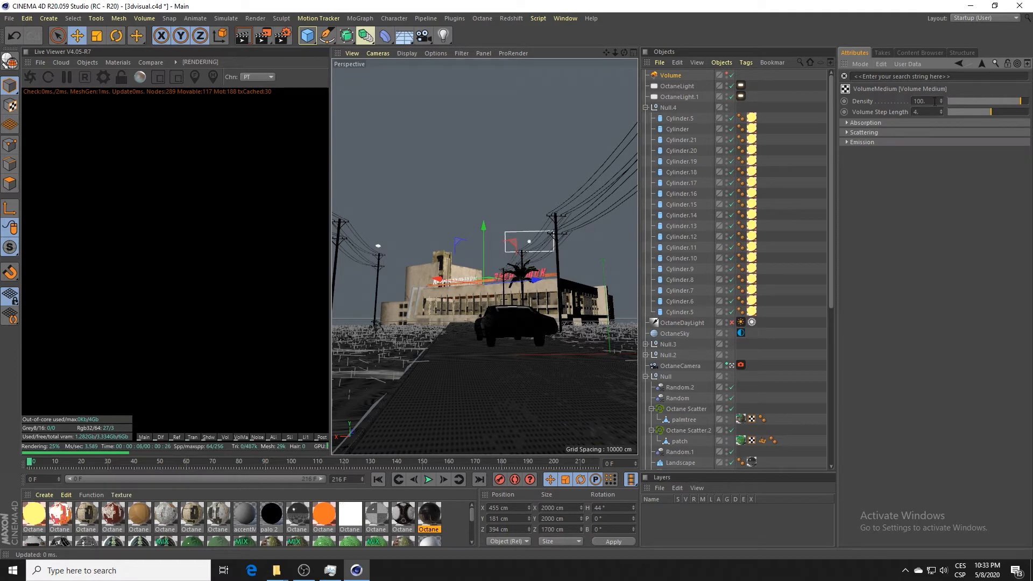
{"action": "double_click", "coordinate": [916, 101]}
{"action": "type", "text": "0.15"}
{"action": "key", "text": "Return"}
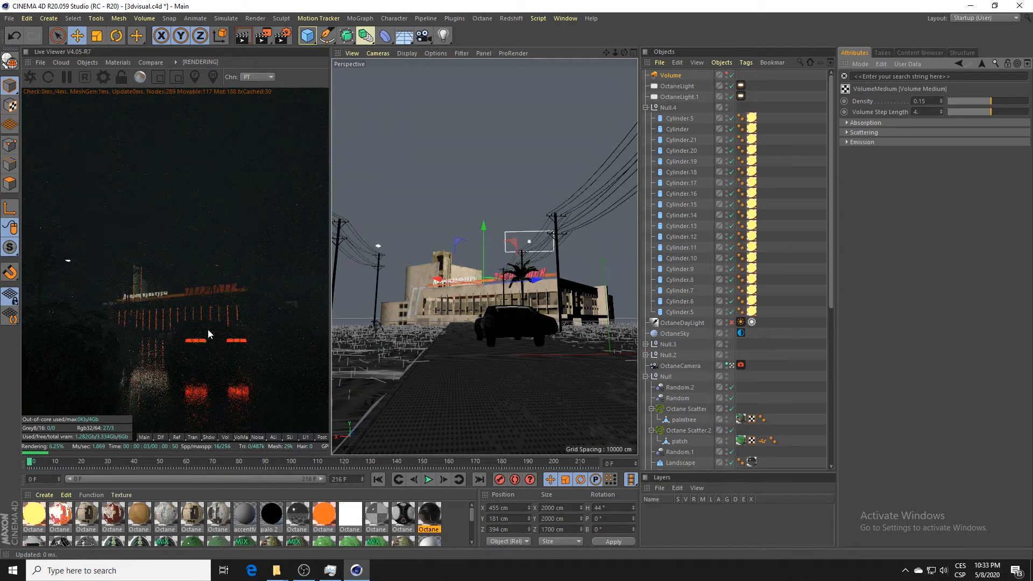
Change the medium's absorption RGB spectrum color to pure white and return to the medium settings
{"action": "left_click", "coordinate": [847, 124]}
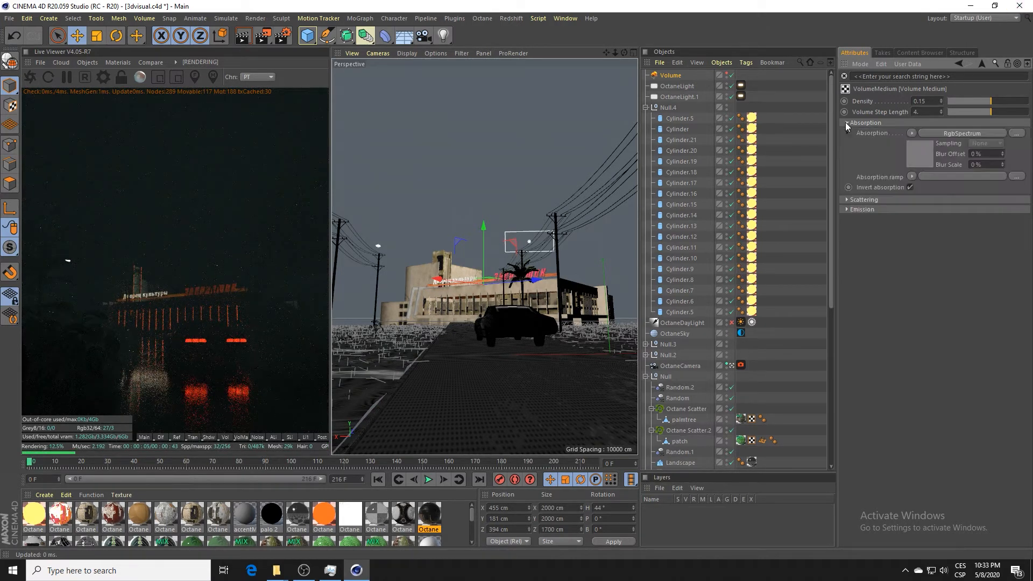
{"action": "left_click", "coordinate": [924, 150]}
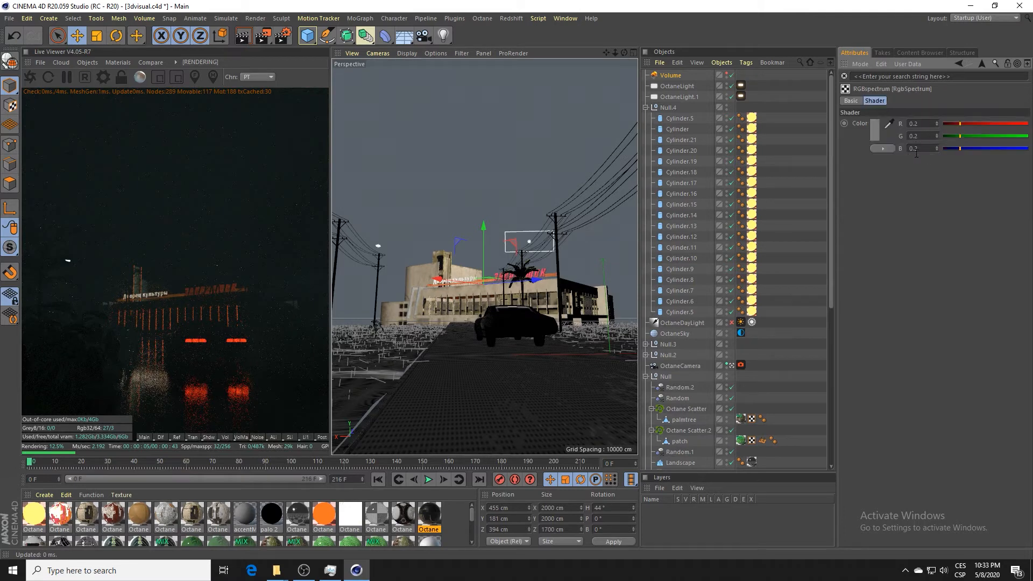
{"action": "left_click", "coordinate": [876, 130]}
{"action": "left_click_drag", "start_coordinate": [869, 146], "coordinate": [981, 148]}
{"action": "left_click", "coordinate": [859, 164]}
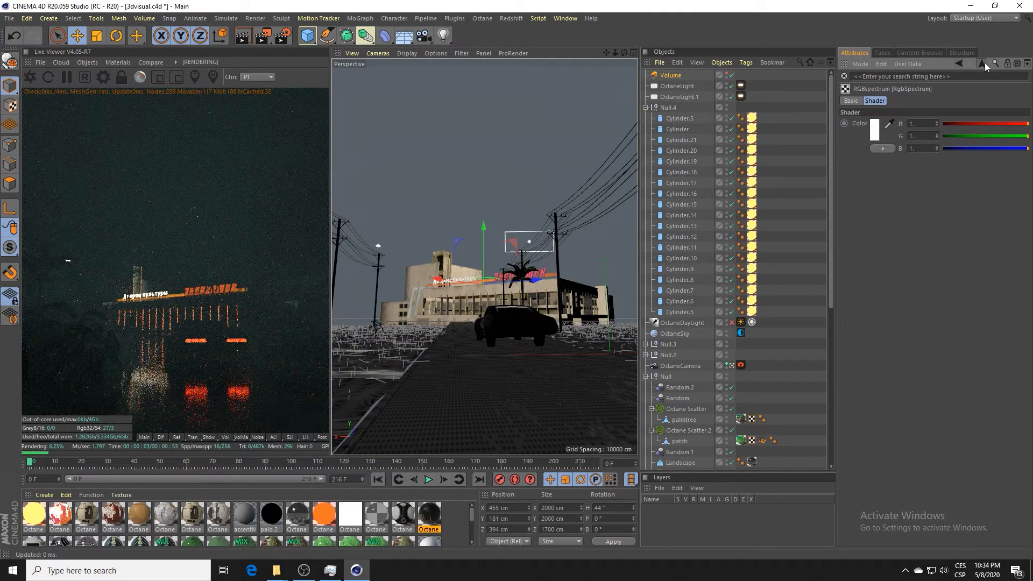
{"action": "left_click", "coordinate": [982, 63]}
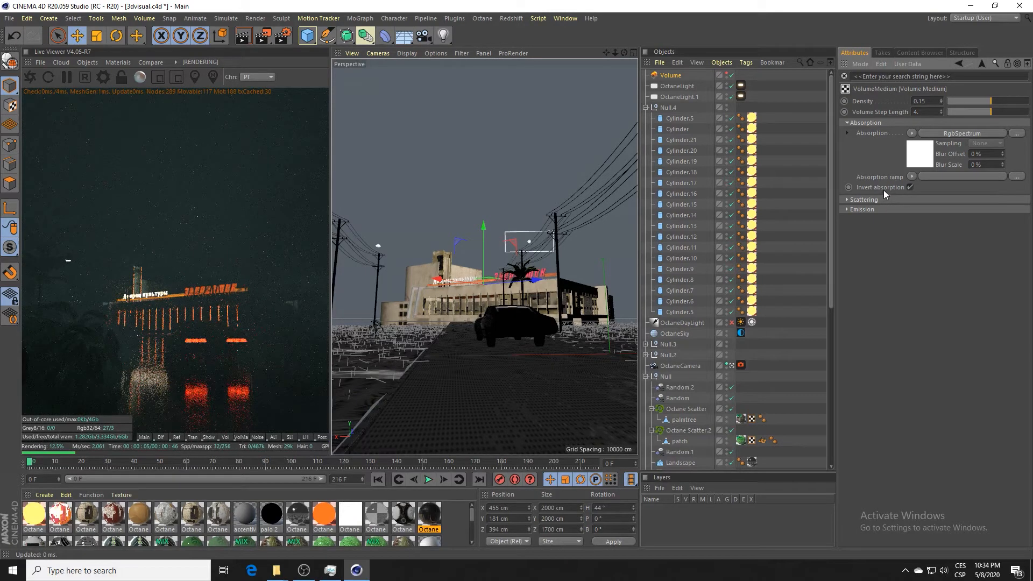
Change the medium's scattering RGB spectrum color to pure white with a 100% value and return to the medium settings
{"action": "left_click", "coordinate": [847, 199]}
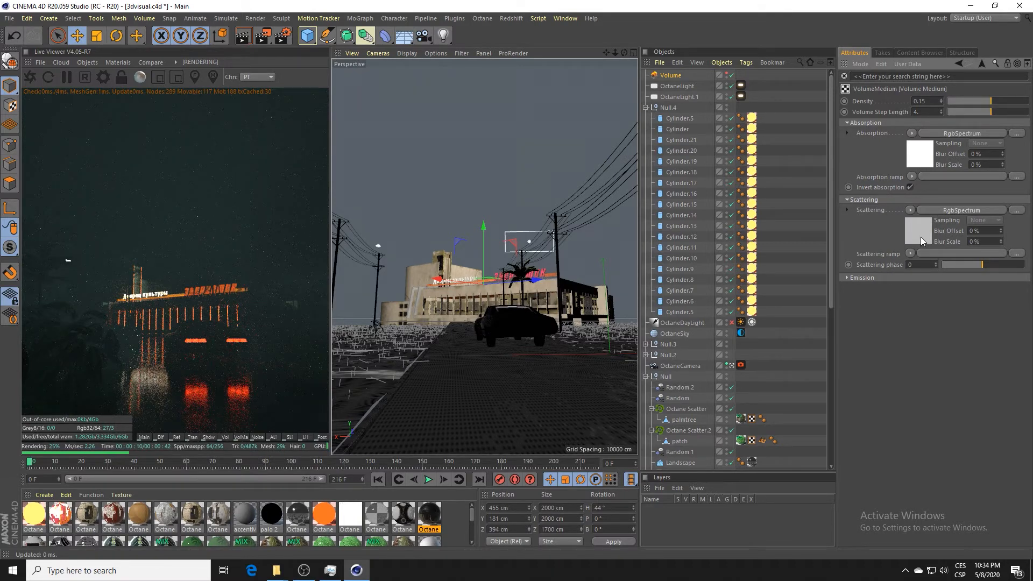
{"action": "left_click", "coordinate": [920, 239]}
{"action": "left_click", "coordinate": [874, 129]}
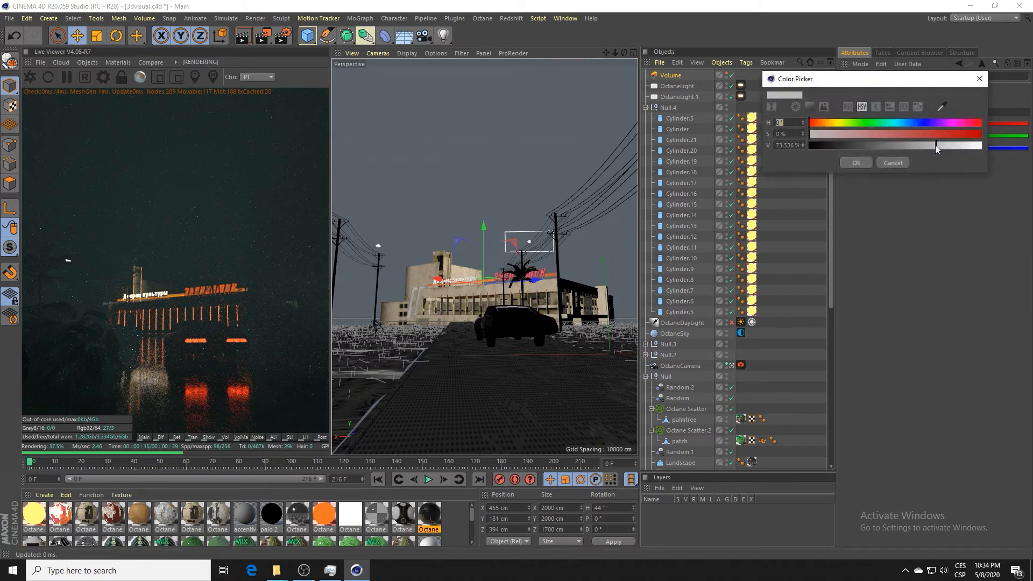
{"action": "left_click_drag", "start_coordinate": [939, 145], "coordinate": [1020, 146]}
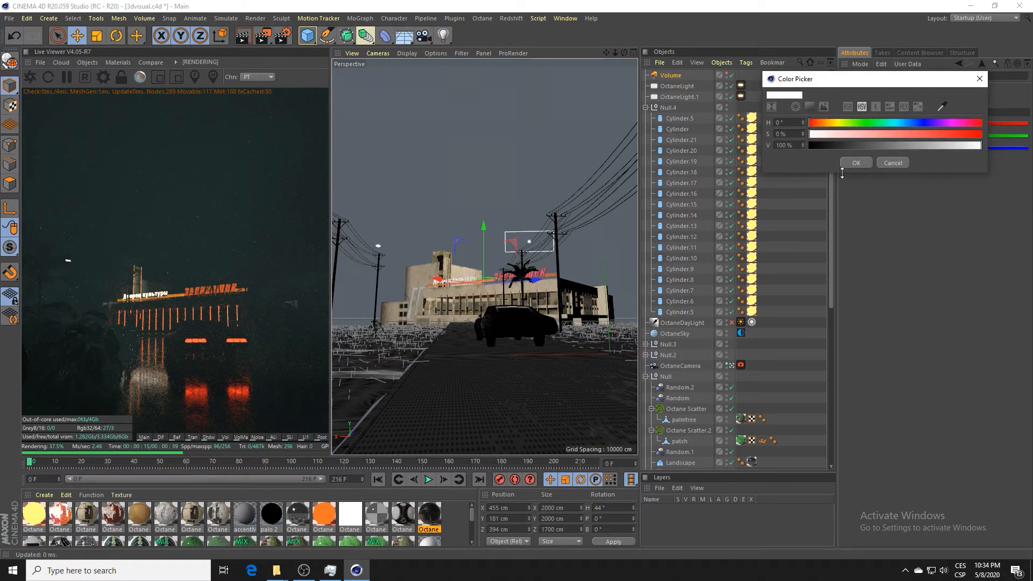
{"action": "left_click", "coordinate": [947, 146]}
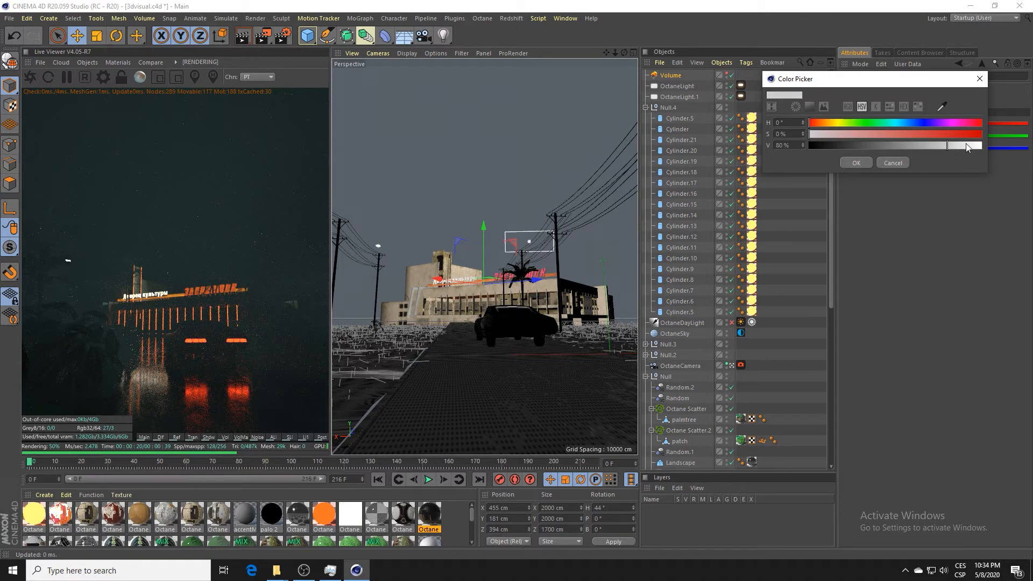
{"action": "left_click_drag", "start_coordinate": [970, 145], "coordinate": [981, 147]}
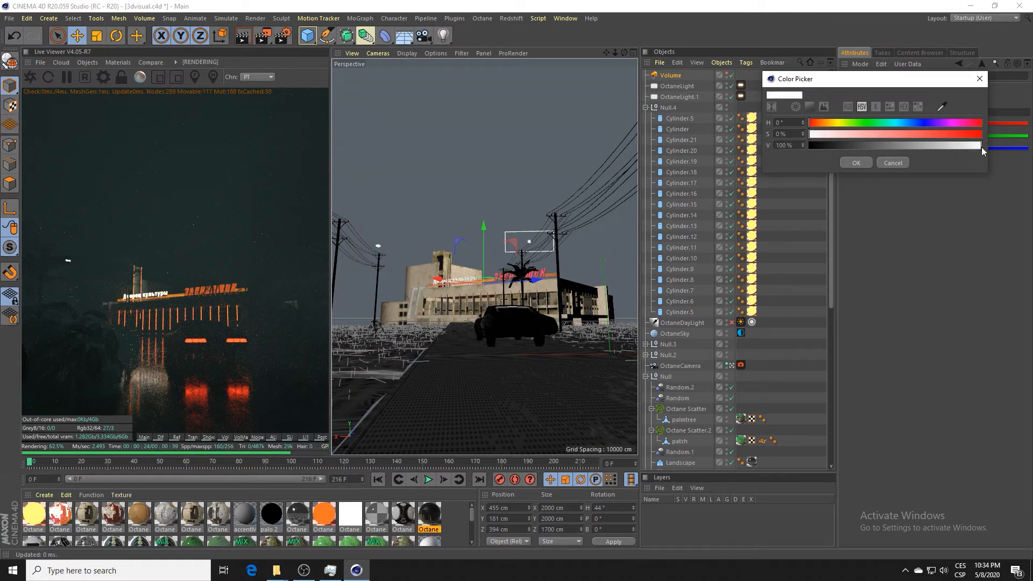
{"action": "left_click", "coordinate": [856, 163]}
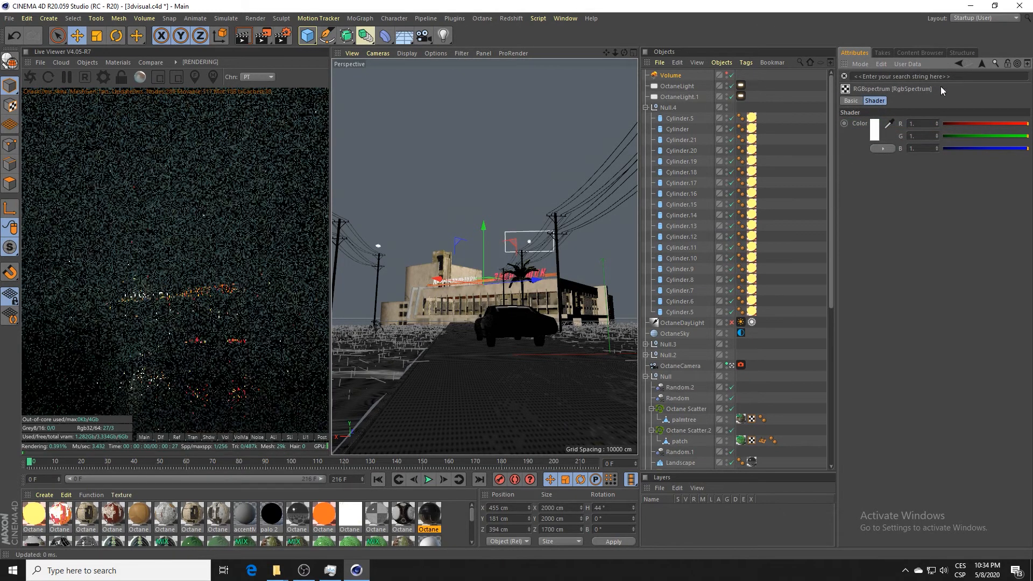
{"action": "left_click", "coordinate": [983, 62]}
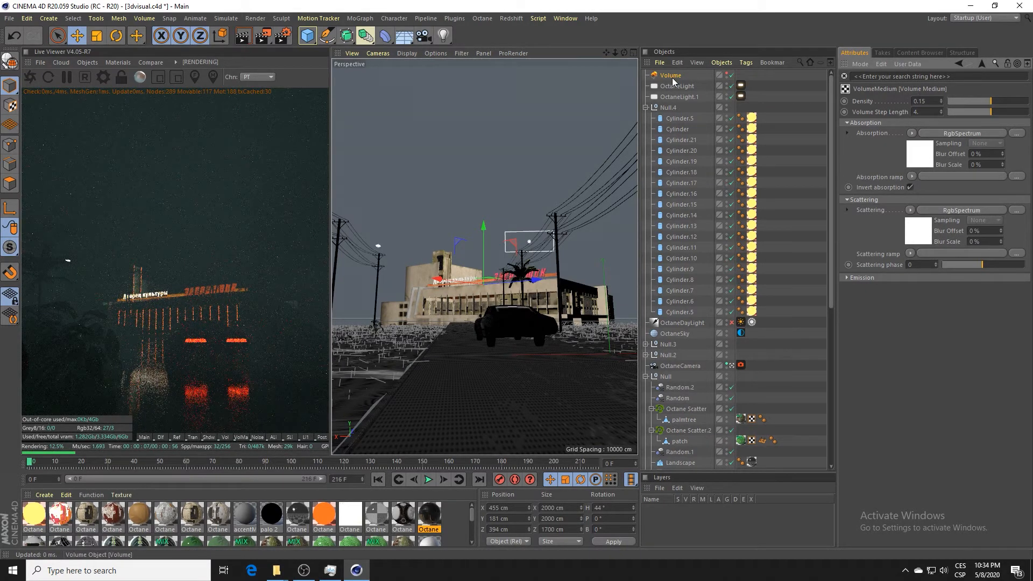
Return to the fog volume's generation settings and assign a Noise shader as its texture
{"action": "left_click", "coordinate": [982, 64]}
{"action": "left_click", "coordinate": [914, 101]}
{"action": "left_click", "coordinate": [943, 101]}
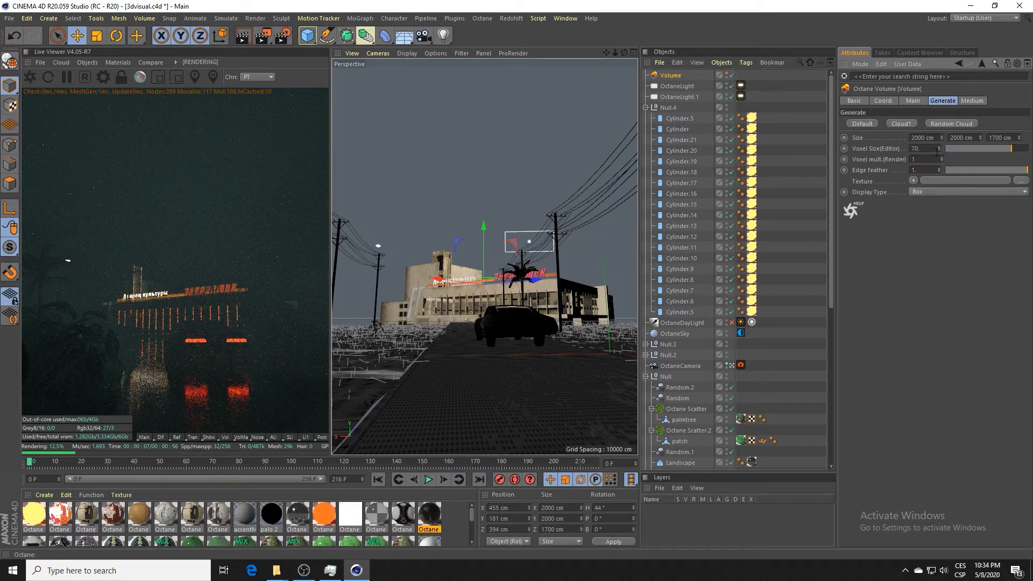
{"action": "left_click", "coordinate": [912, 180]}
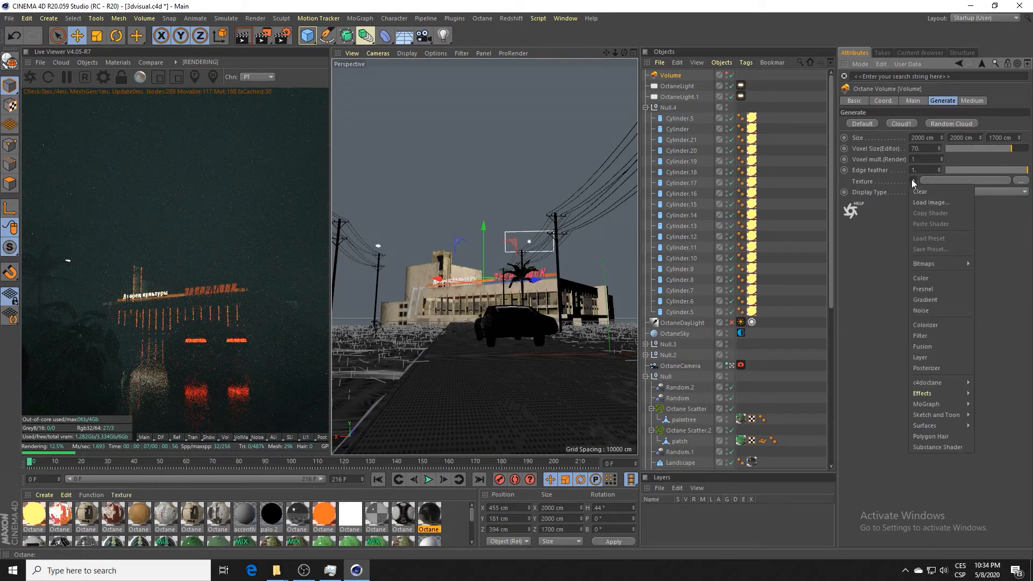
{"action": "left_click", "coordinate": [924, 312]}
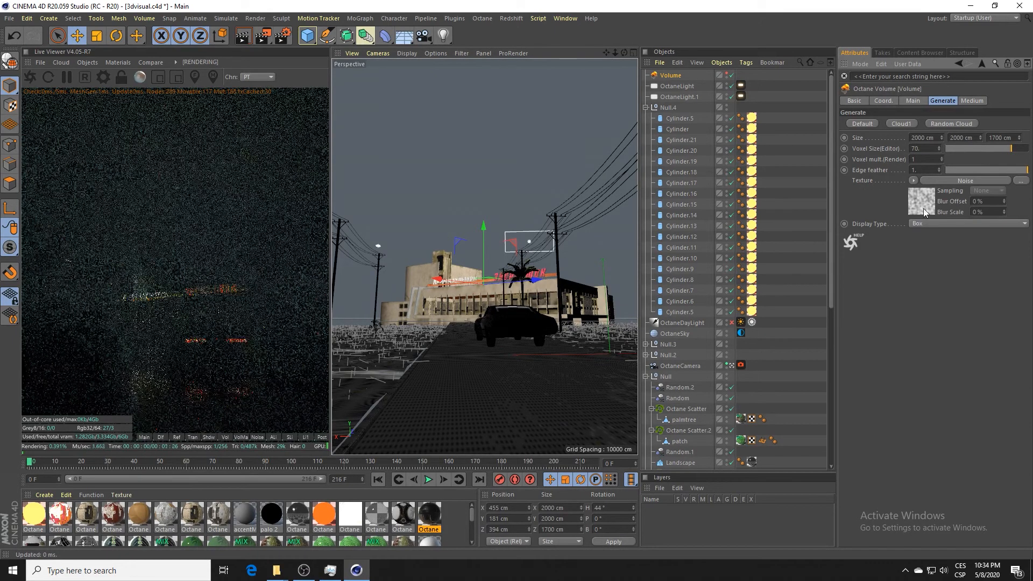
{"action": "left_click", "coordinate": [913, 180]}
{"action": "mouse_move", "coordinate": [918, 393]}
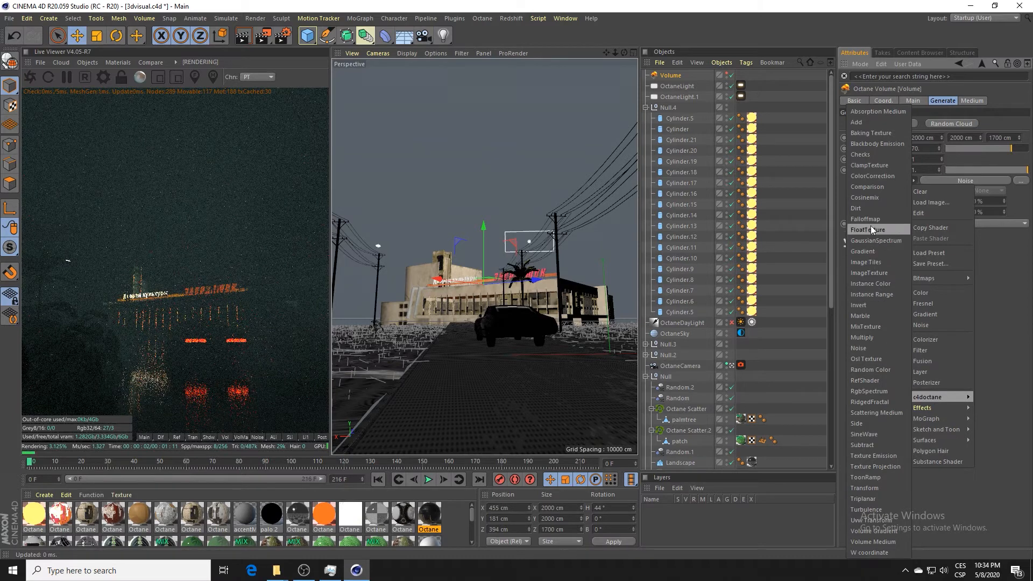
{"action": "left_click", "coordinate": [869, 354]}
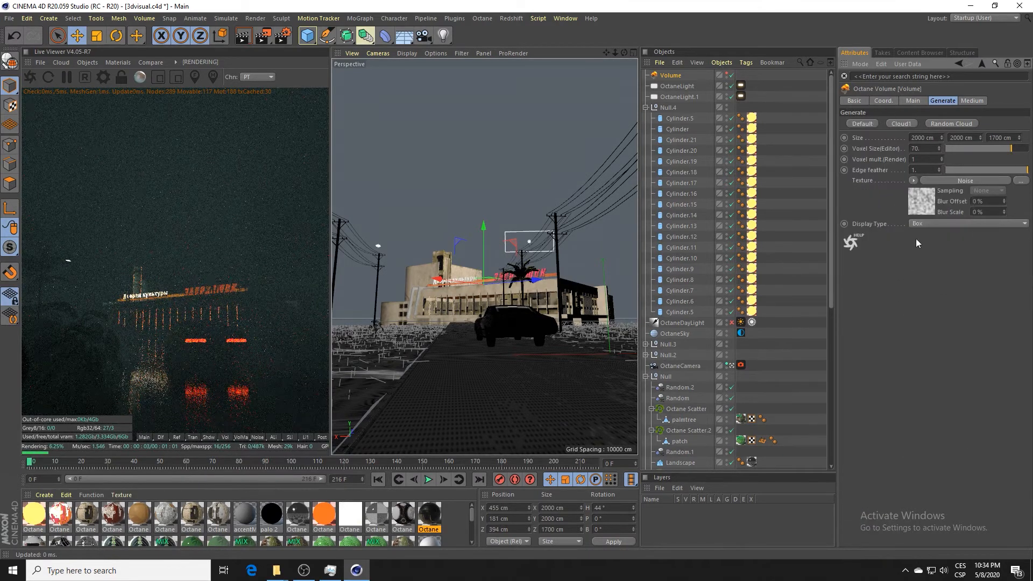
Open the fog volume's Noise shader and set its global scale to 1000%
{"action": "left_click", "coordinate": [921, 209]}
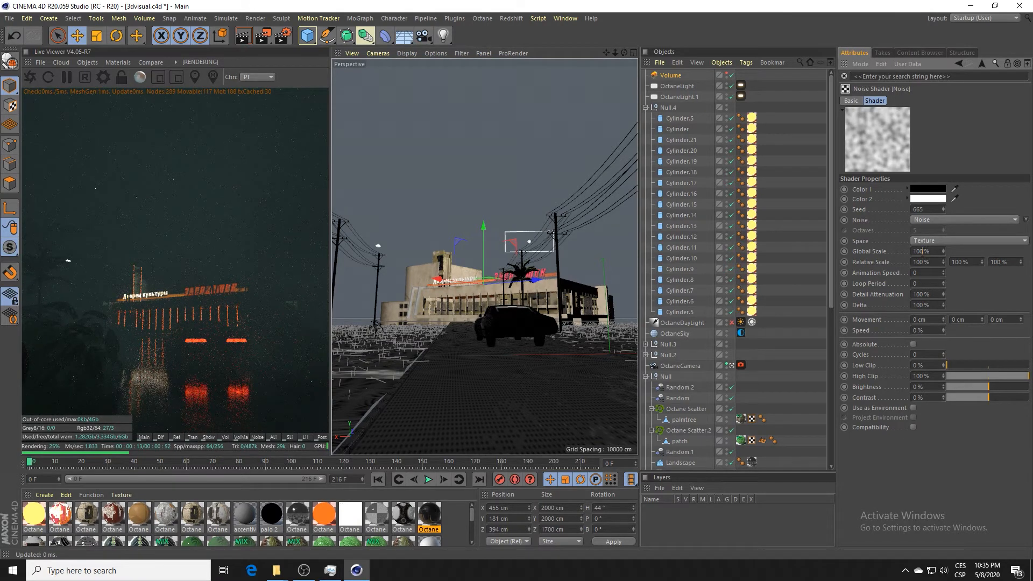
{"action": "type", "text": "0"}
{"action": "key", "text": "Return"}
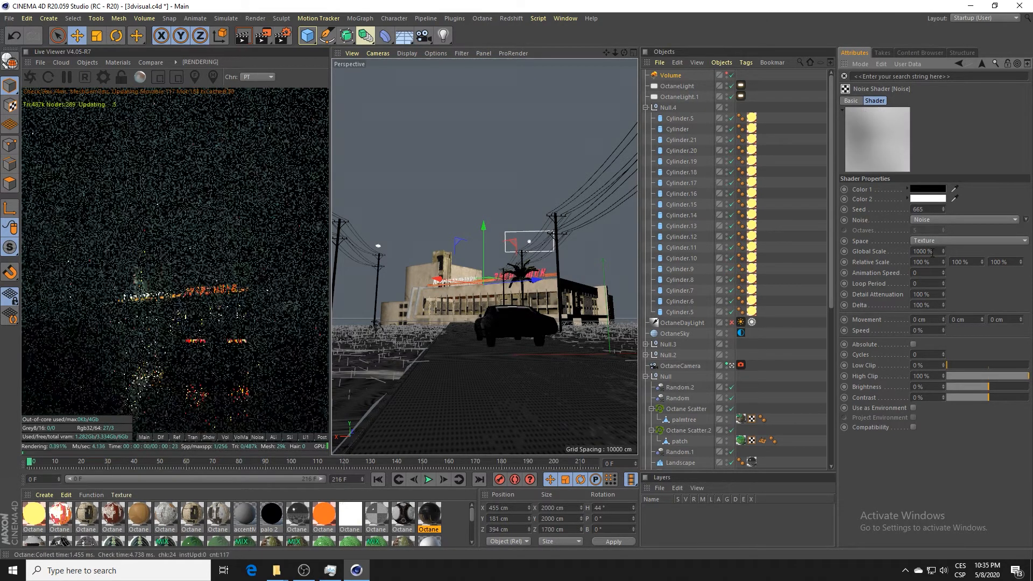
Tune the Noise shader to 40% low clip, 50% high clip, 3% brightness and -9% contrast
{"action": "left_click_drag", "start_coordinate": [948, 366], "coordinate": [989, 386]}
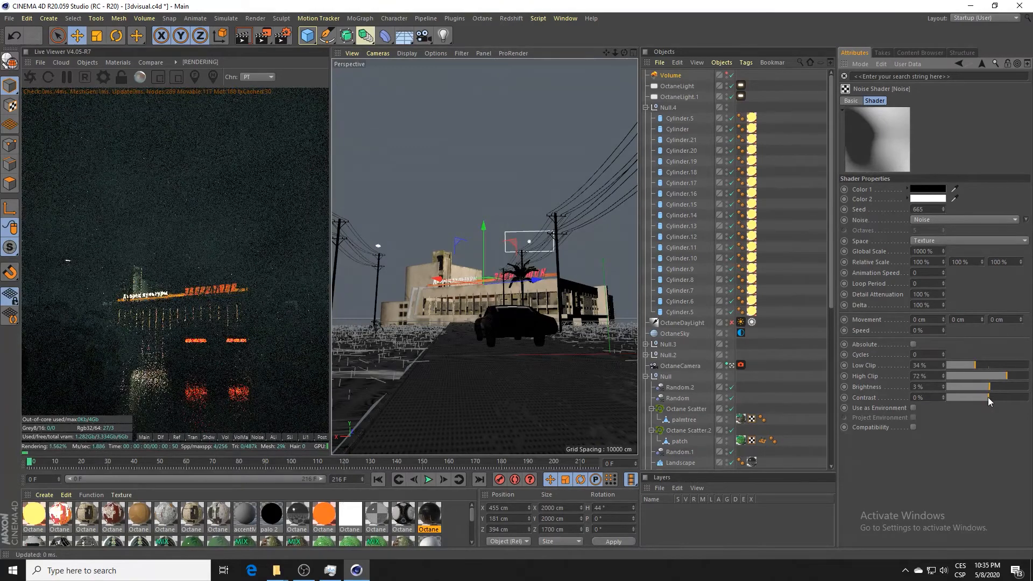
{"action": "left_click_drag", "start_coordinate": [987, 396], "coordinate": [996, 398]}
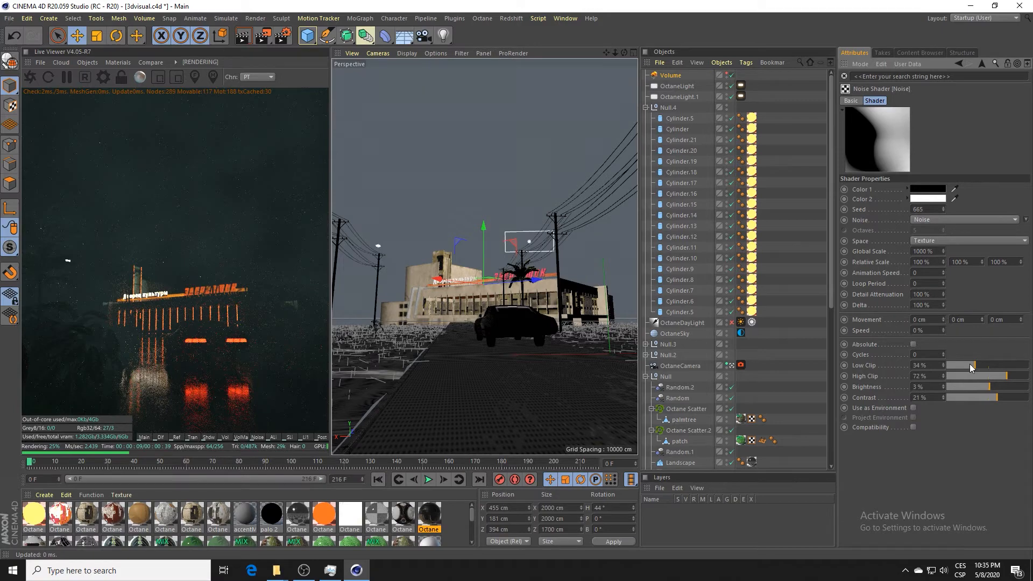
{"action": "left_click_drag", "start_coordinate": [970, 365], "coordinate": [975, 398]}
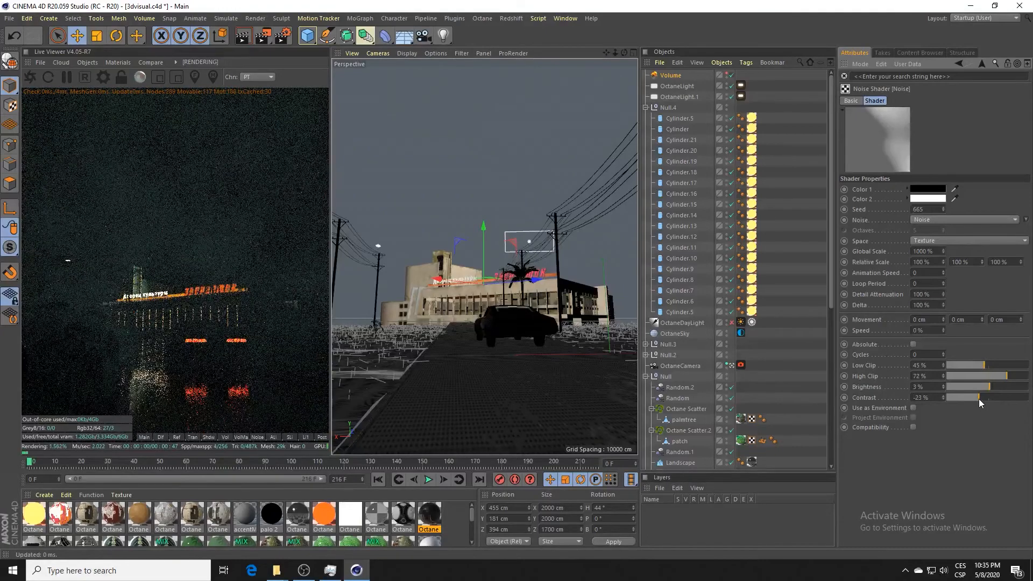
{"action": "left_click_drag", "start_coordinate": [979, 398], "coordinate": [984, 398]}
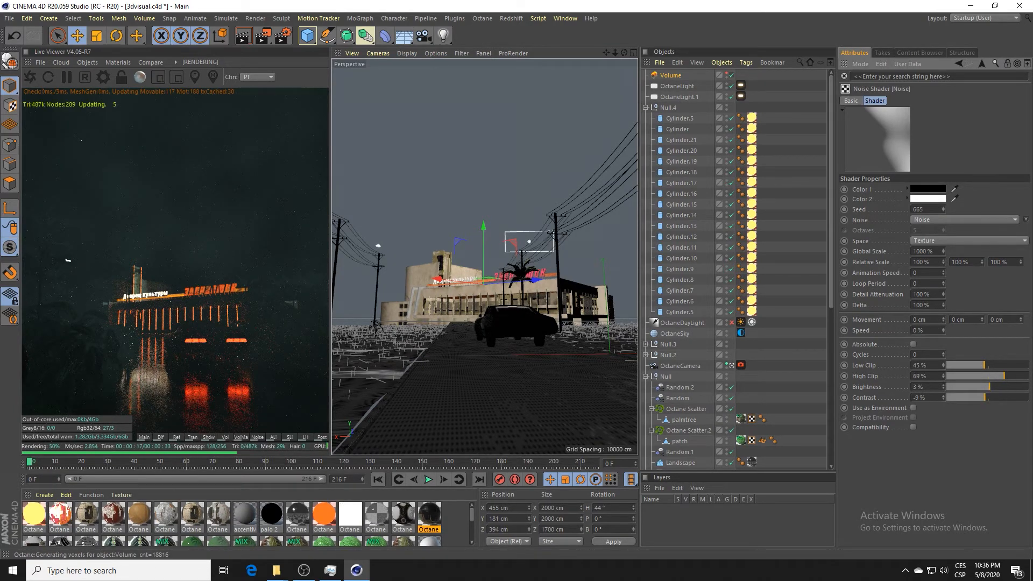
{"action": "left_click_drag", "start_coordinate": [1005, 377], "coordinate": [977, 369]}
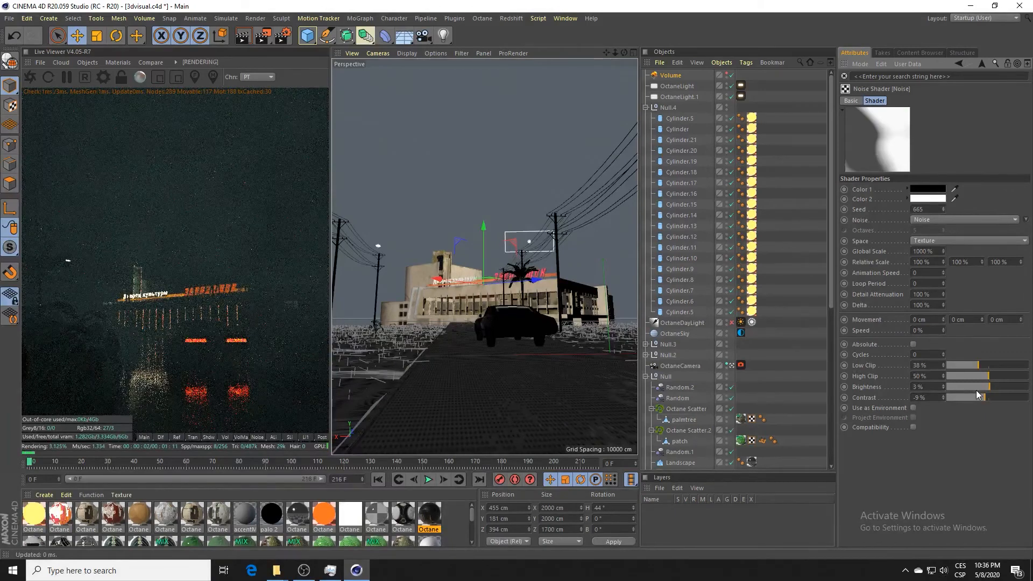
{"action": "left_click_drag", "start_coordinate": [977, 368], "coordinate": [980, 369]}
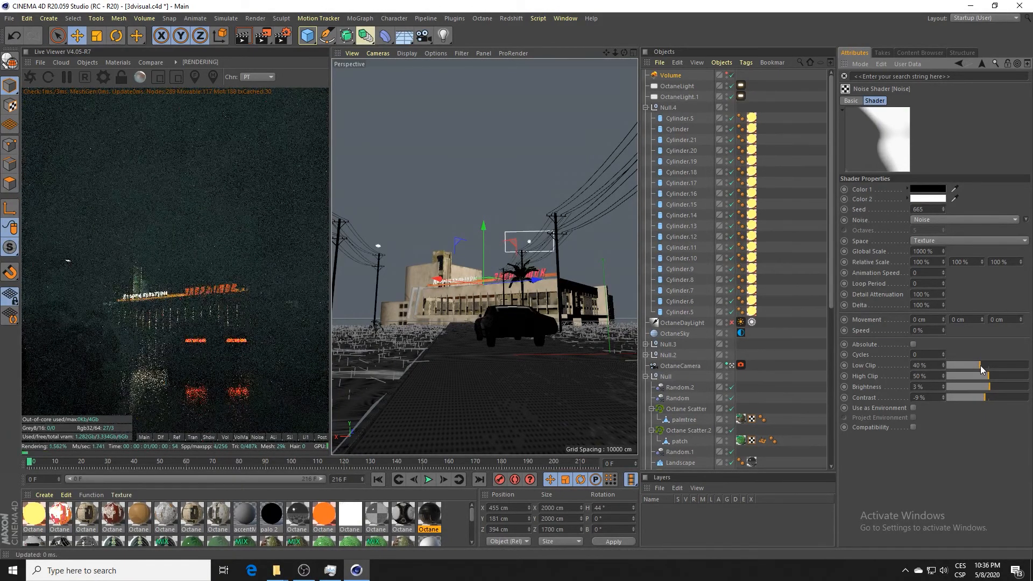